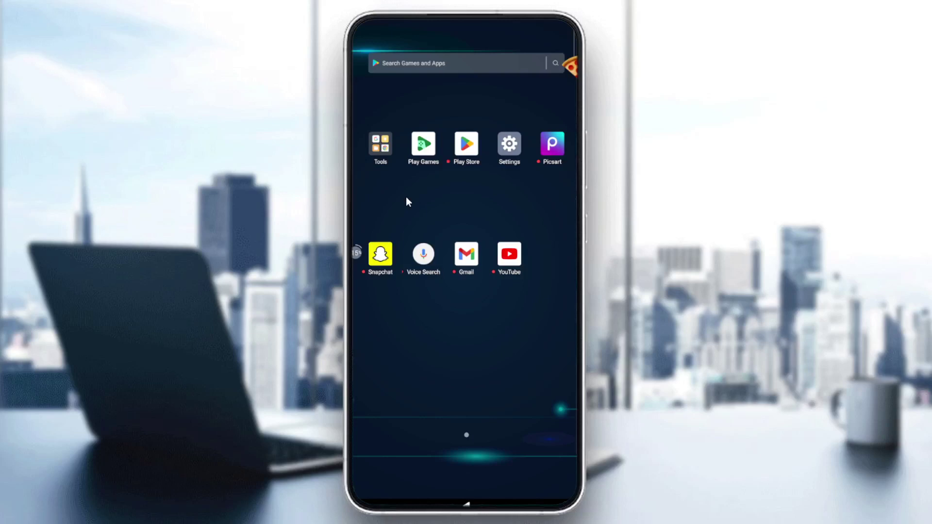
Search Google Play Store for Audible to reach the Audible: Audio Entertainment listing
left_click(459, 155)
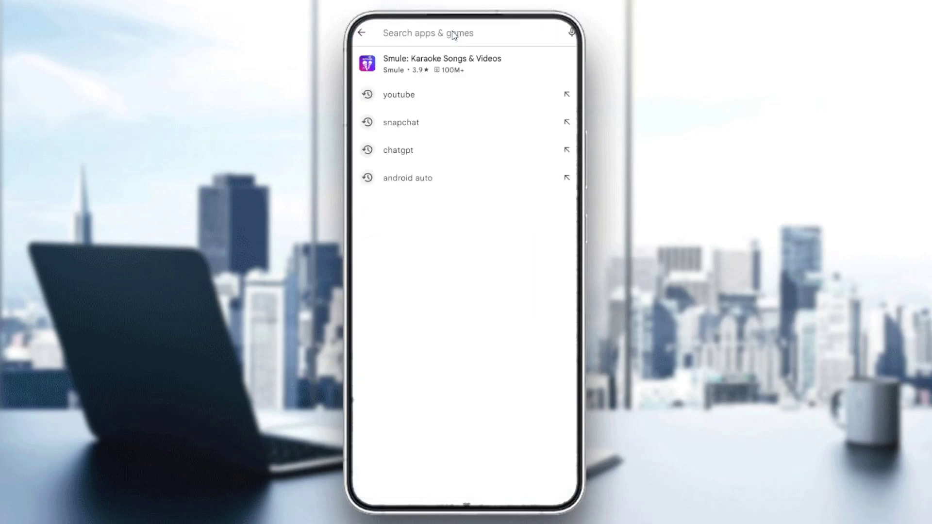
type("aud")
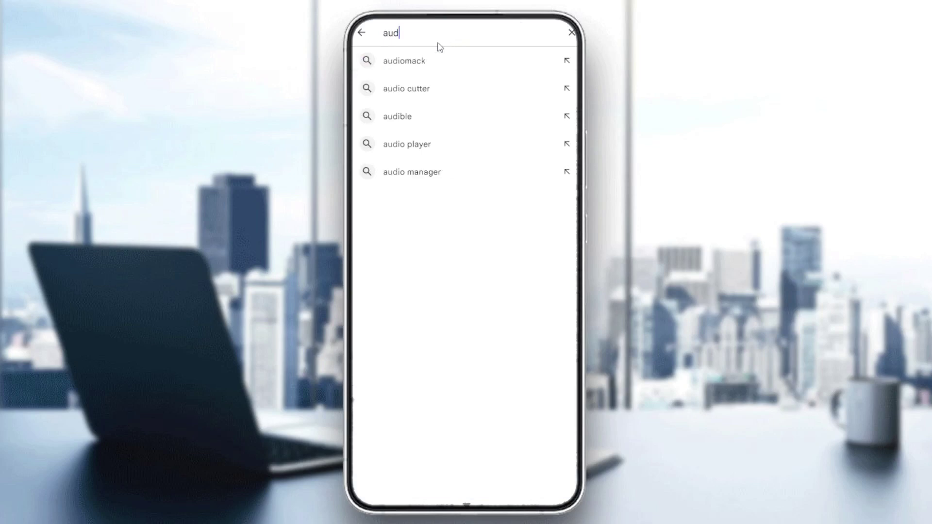
left_click(397, 117)
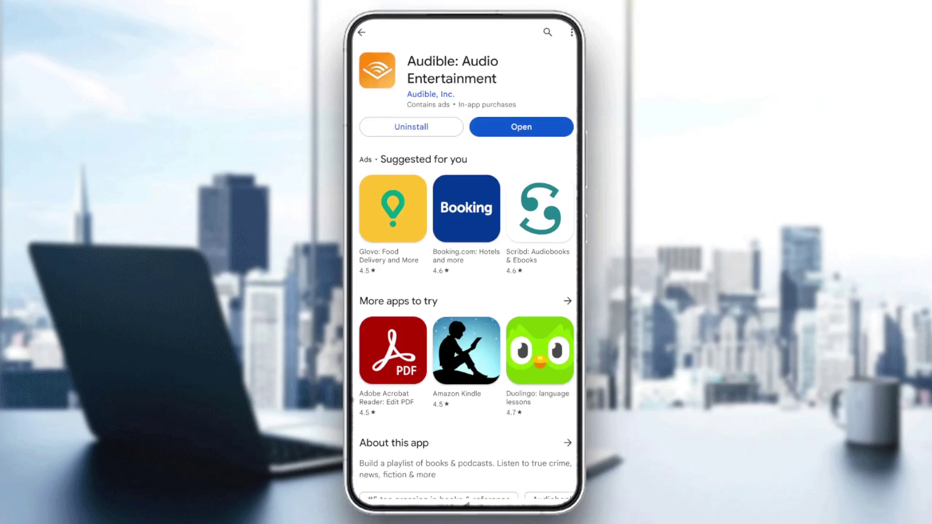
Open the installed Audible app and sign in with the Amazon account credentials
left_click(522, 127)
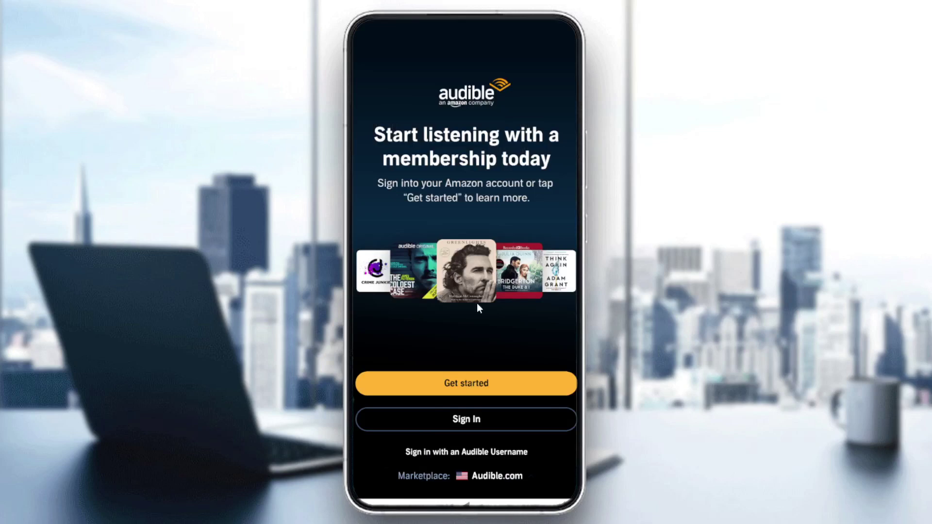
left_click(461, 419)
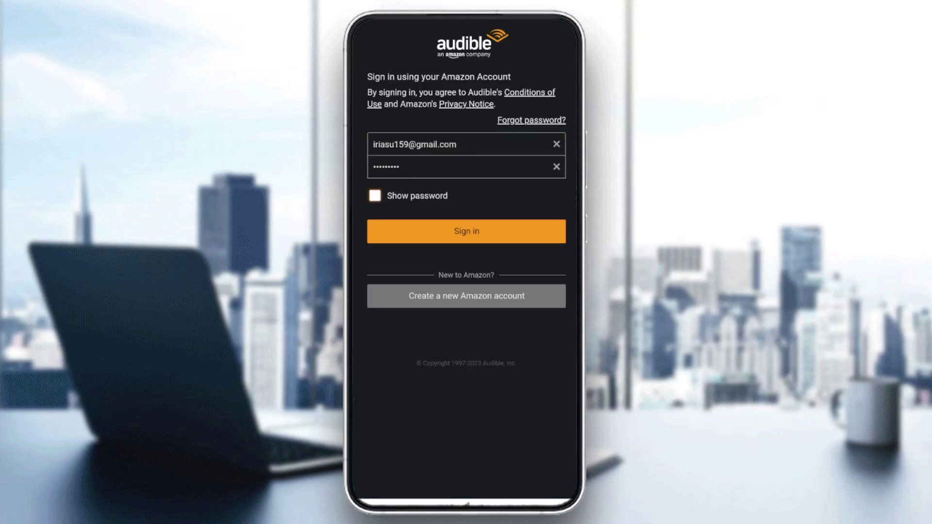
key("Return")
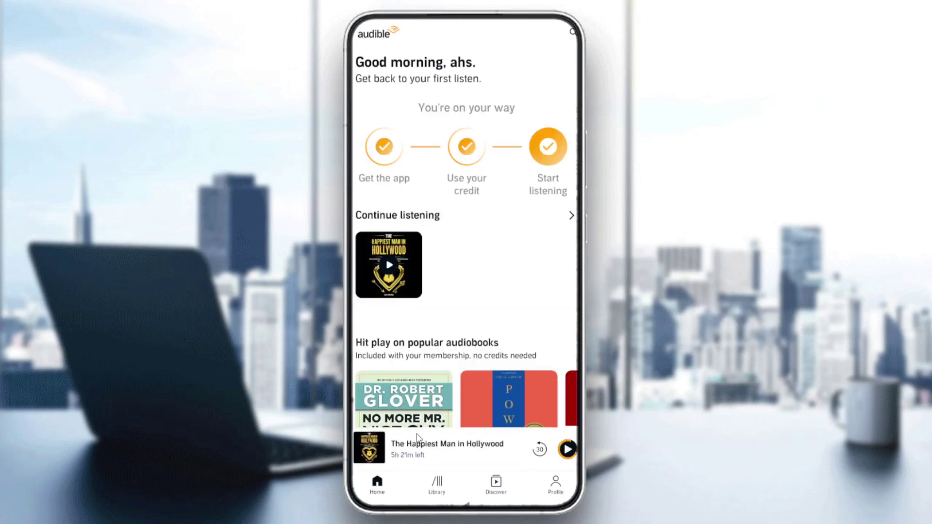
Expand The Happiest Man in Hollywood into the full player and pause it
left_click(417, 440)
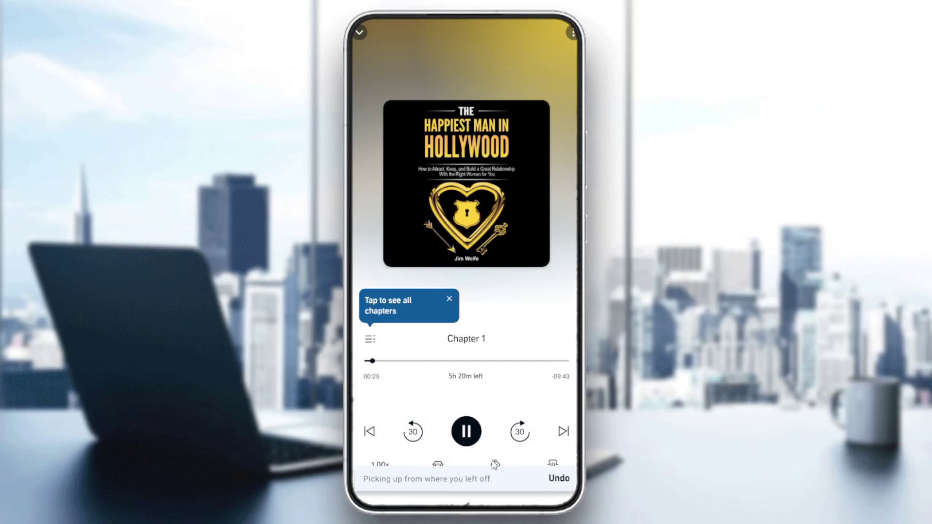
left_click(464, 435)
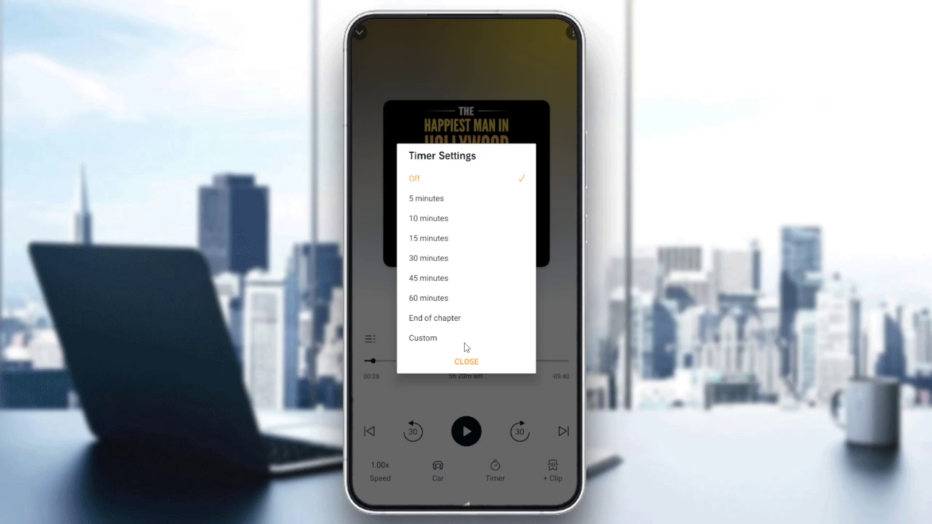
Choose '60 minutes' in Timer Settings so the countdown starts at 59:59
left_click(432, 298)
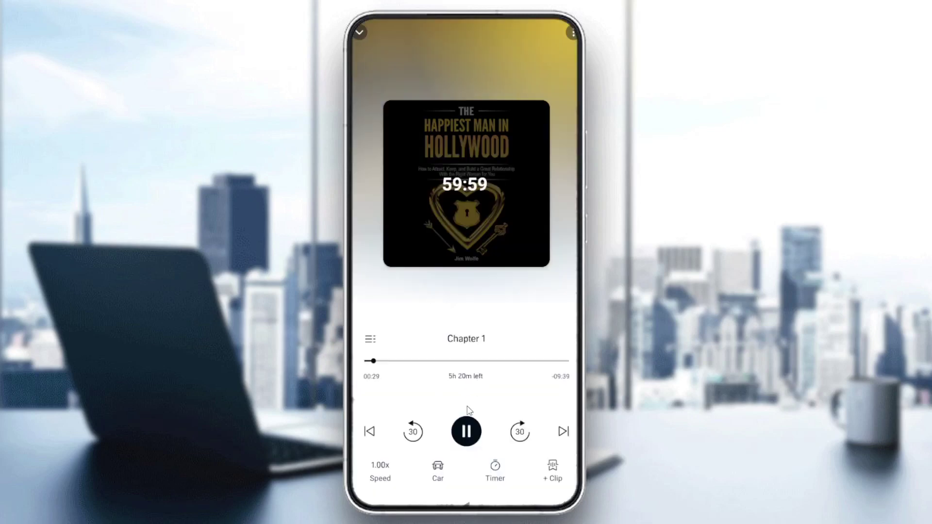